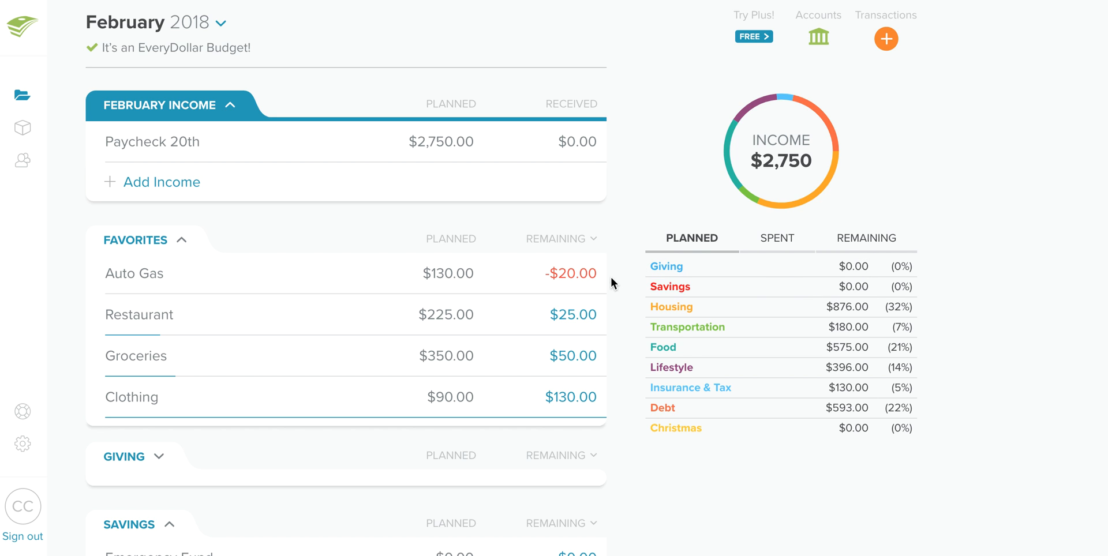
# Step: Add the Miscellaneous 1 item from the Lifestyle group to the Favorites group of the February budget
pyautogui.scroll(-1, 627, 242)
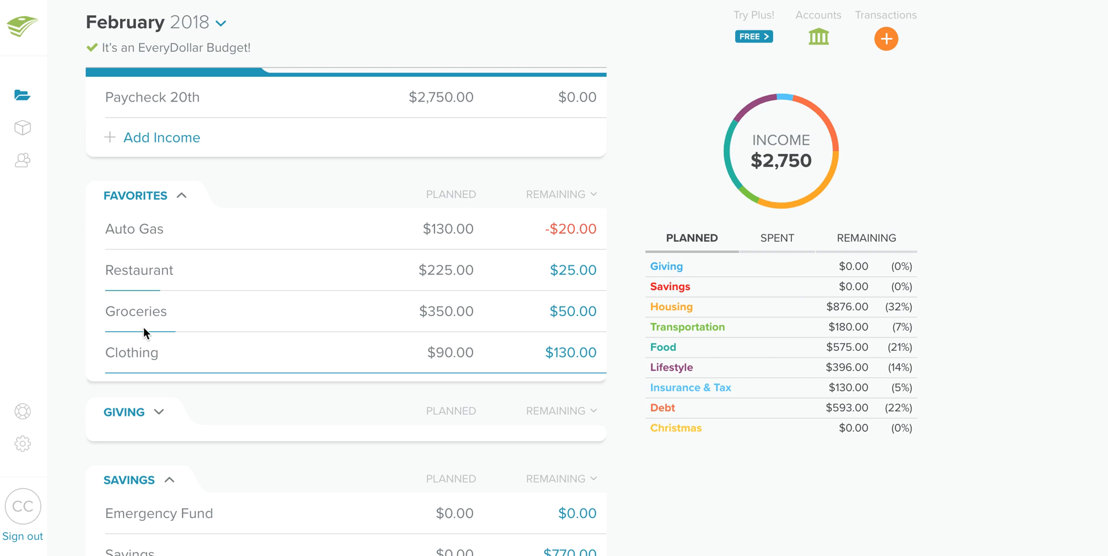
pyautogui.scroll(-15, 167, 237)
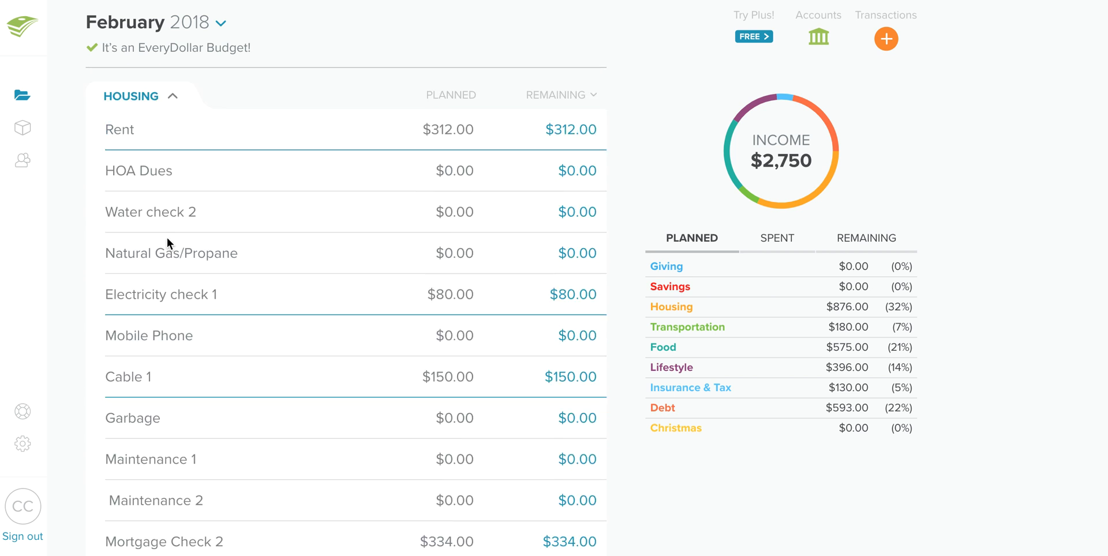
pyautogui.scroll(-12, 167, 238)
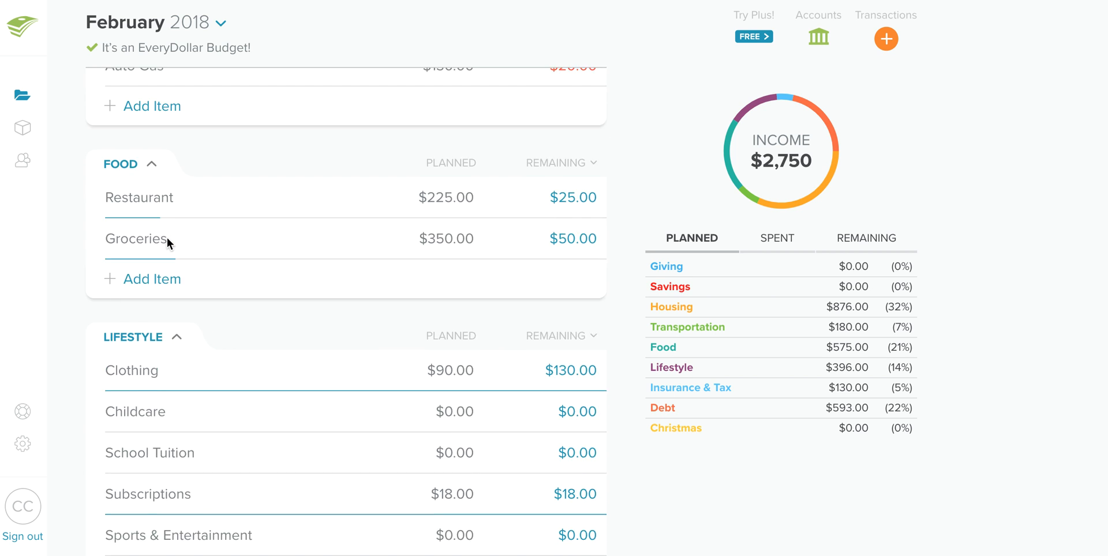
pyautogui.scroll(-2, 167, 238)
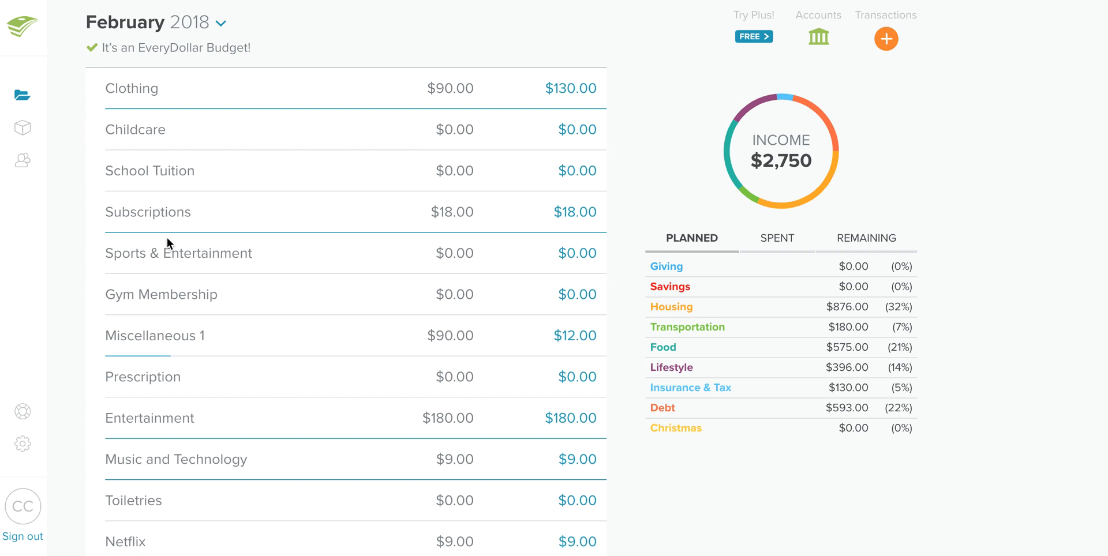
pyautogui.click(214, 336)
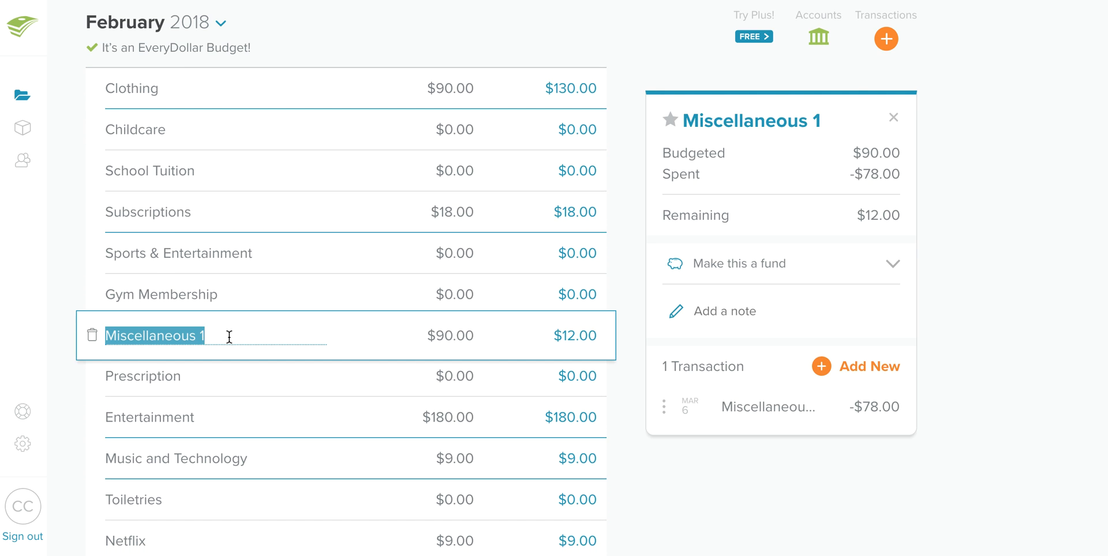
pyautogui.click(669, 120)
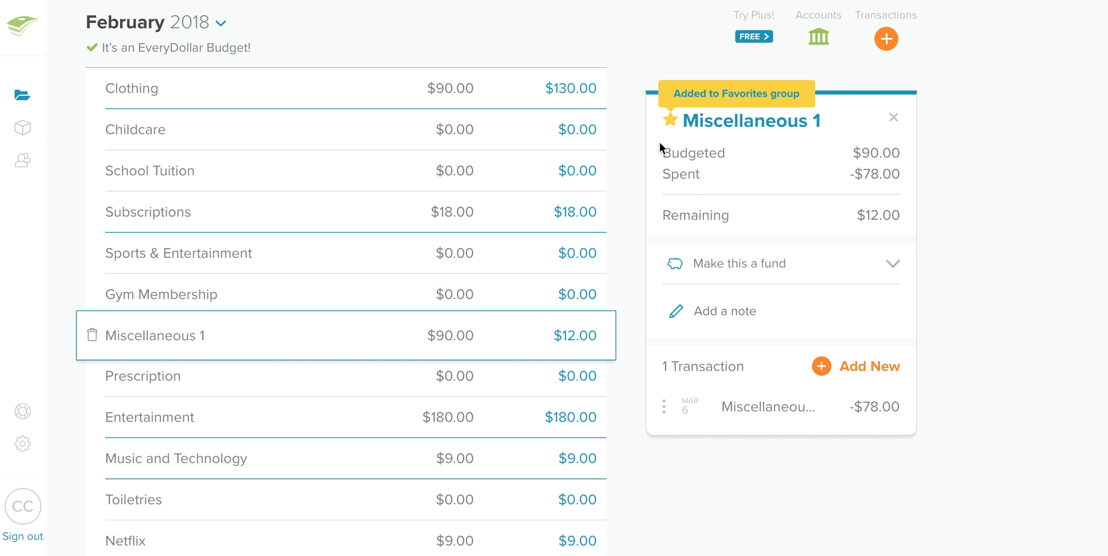
pyautogui.click(634, 153)
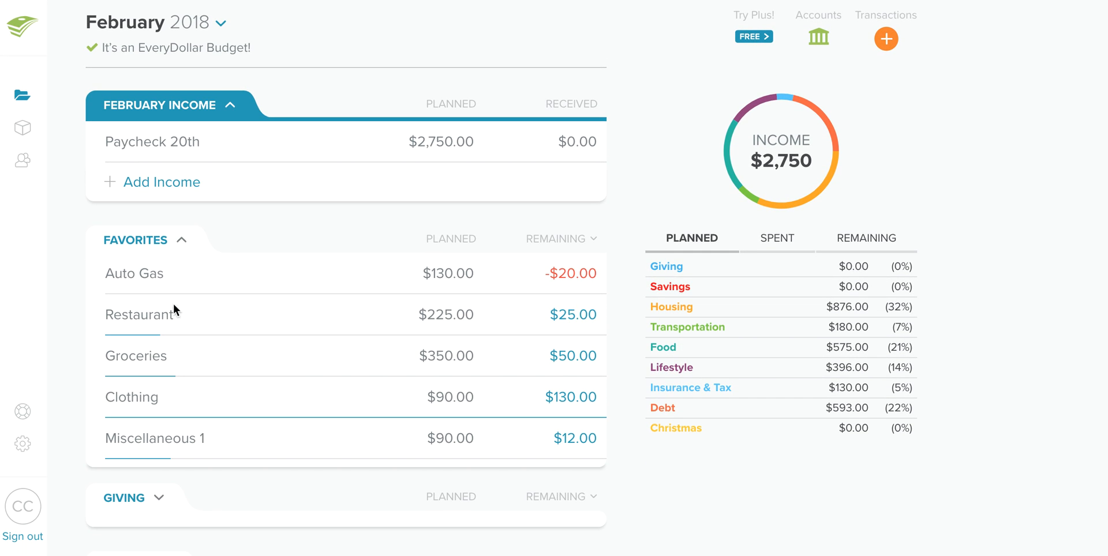
# Step: Show the remaining amounts per category in the budget summary and review the Auto Gas item's details
pyautogui.click(870, 248)
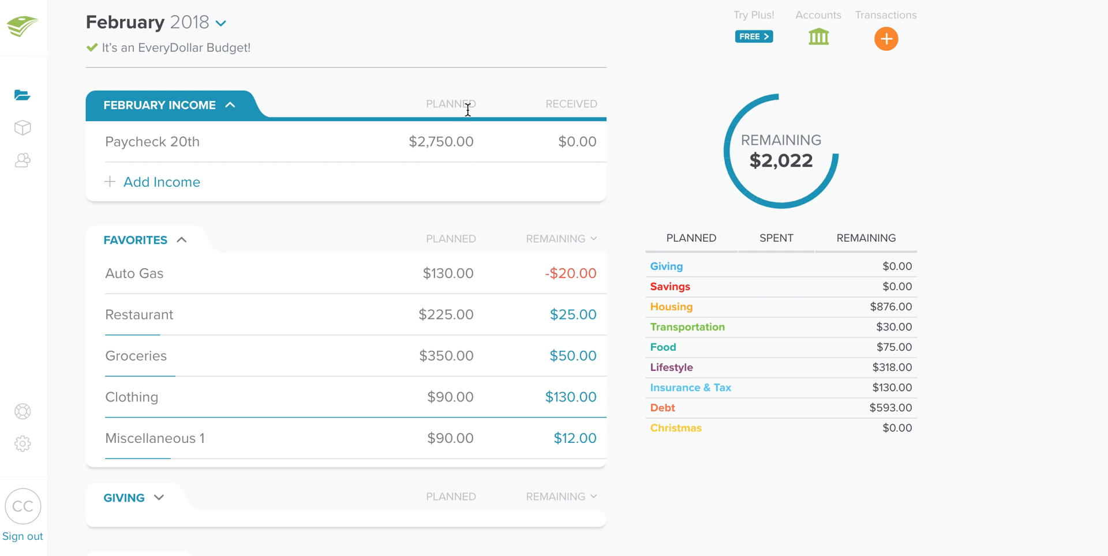
pyautogui.click(576, 278)
pyautogui.click(575, 275)
pyautogui.click(163, 286)
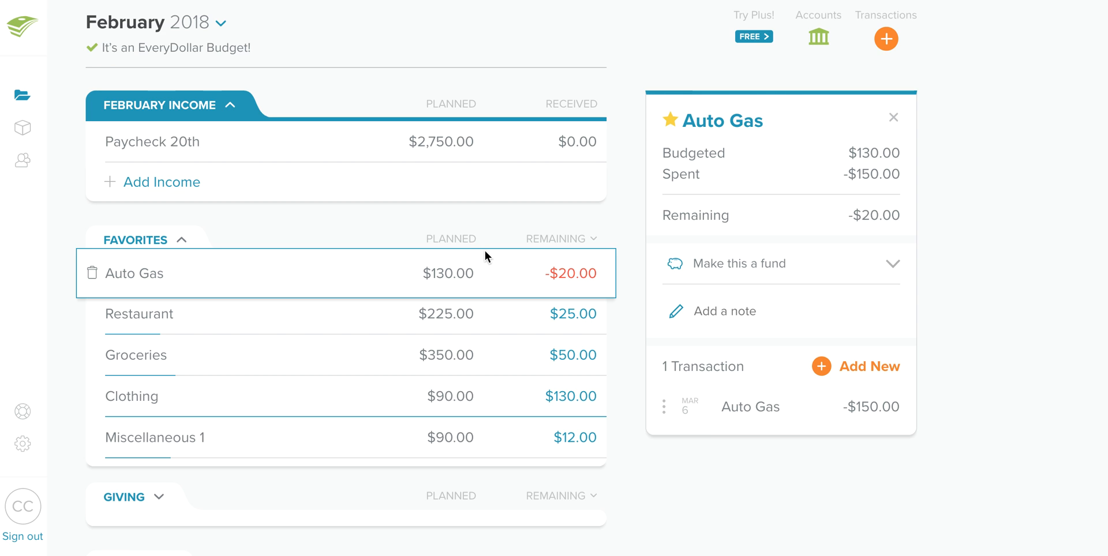
# Step: Set the planned amount of the Restaurant item in Favorites to $205
pyautogui.click(242, 314)
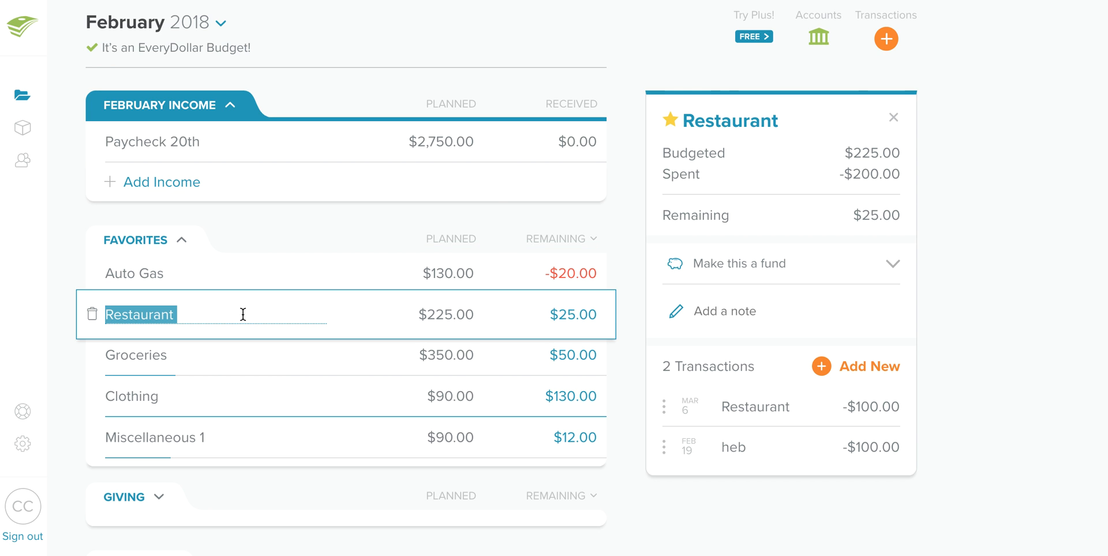
pyautogui.click(453, 309)
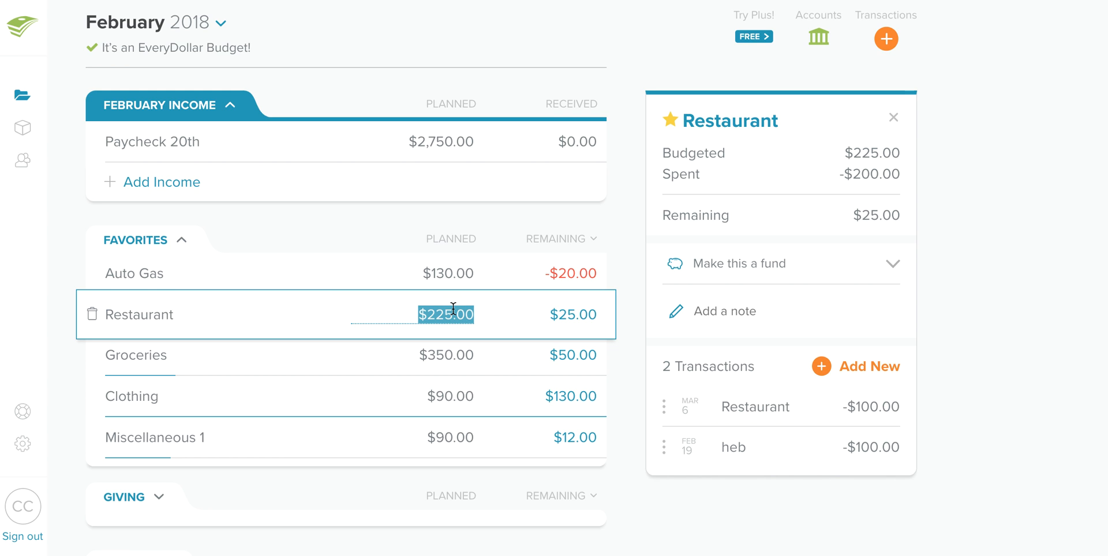
pyautogui.write('204')
pyautogui.press('BackSpace')
pyautogui.write('5')
# Step: Set the planned amount of the Auto Gas item in Favorites to $150
pyautogui.click(452, 276)
pyautogui.write('150')
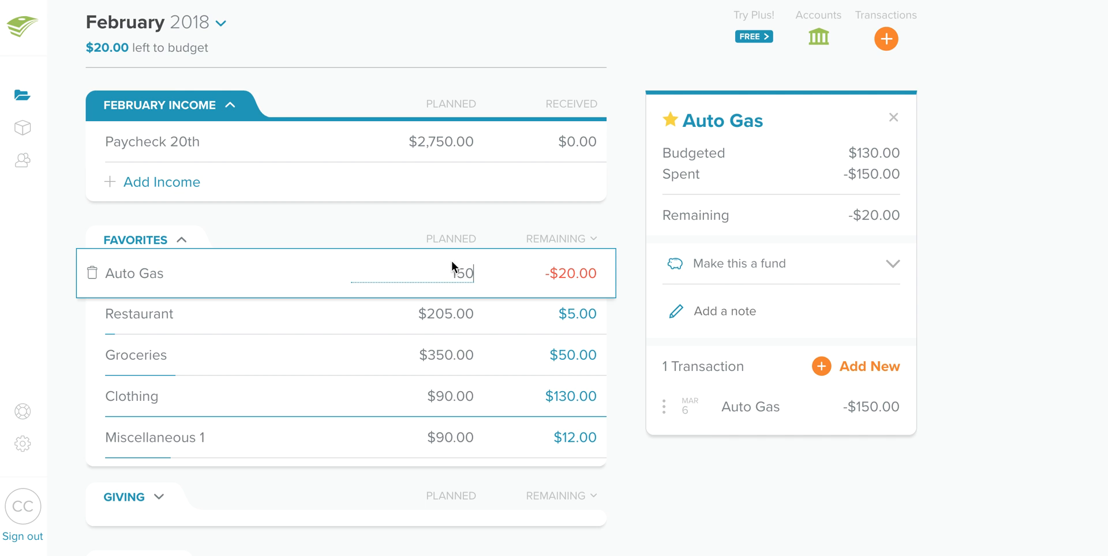
pyautogui.click(364, 218)
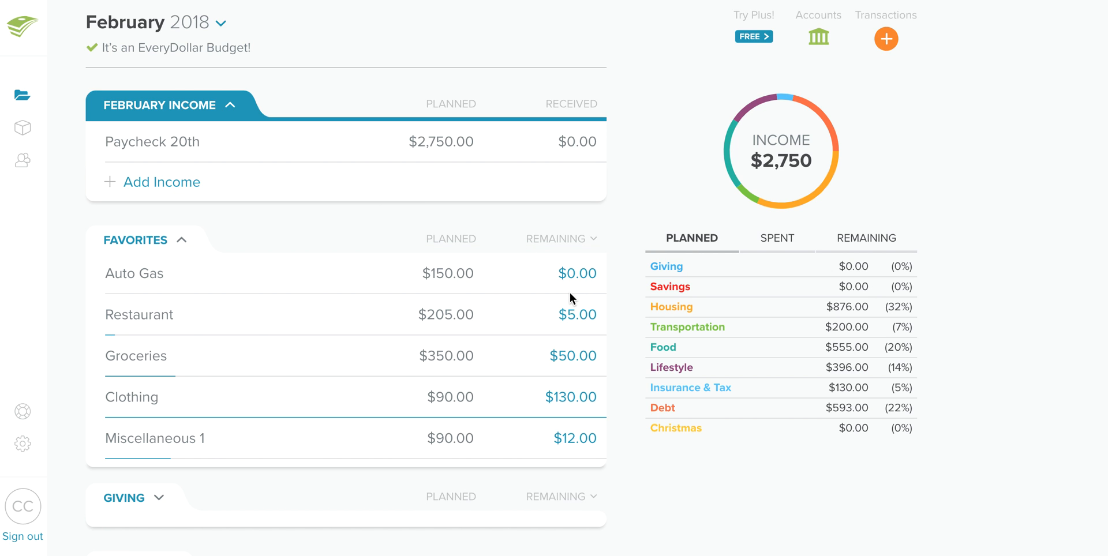
# Step: Review the February favorites and switch to the March 2018 budget
pyautogui.scroll(-2, 571, 294)
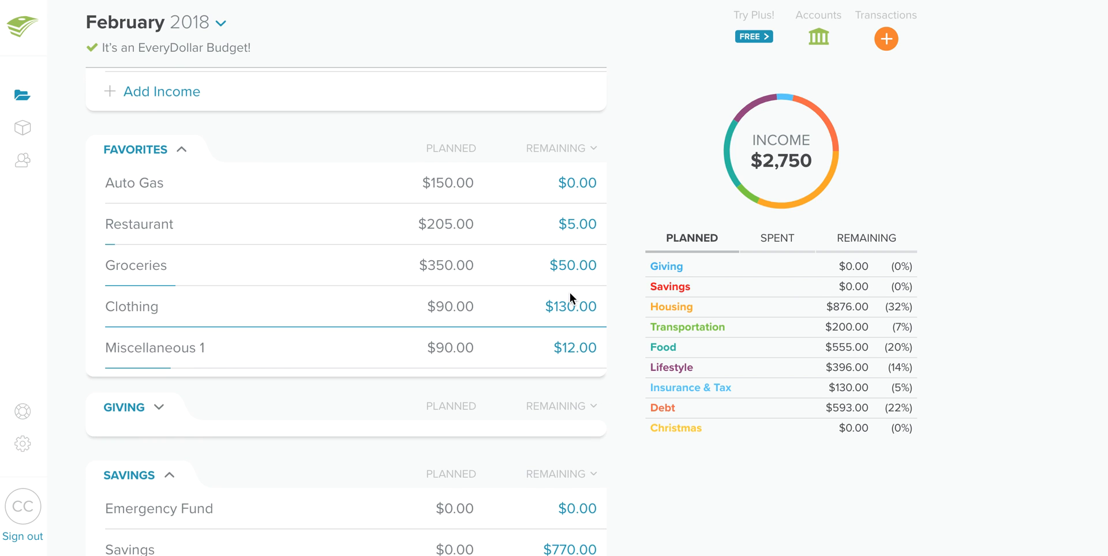
pyautogui.scroll(1, 569, 293)
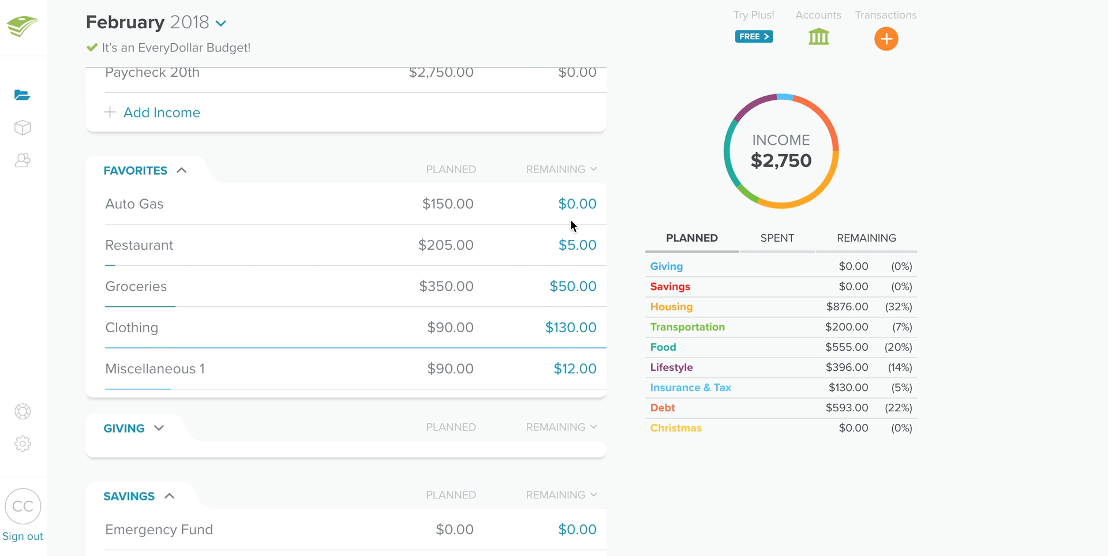
pyautogui.scroll(3, 567, 300)
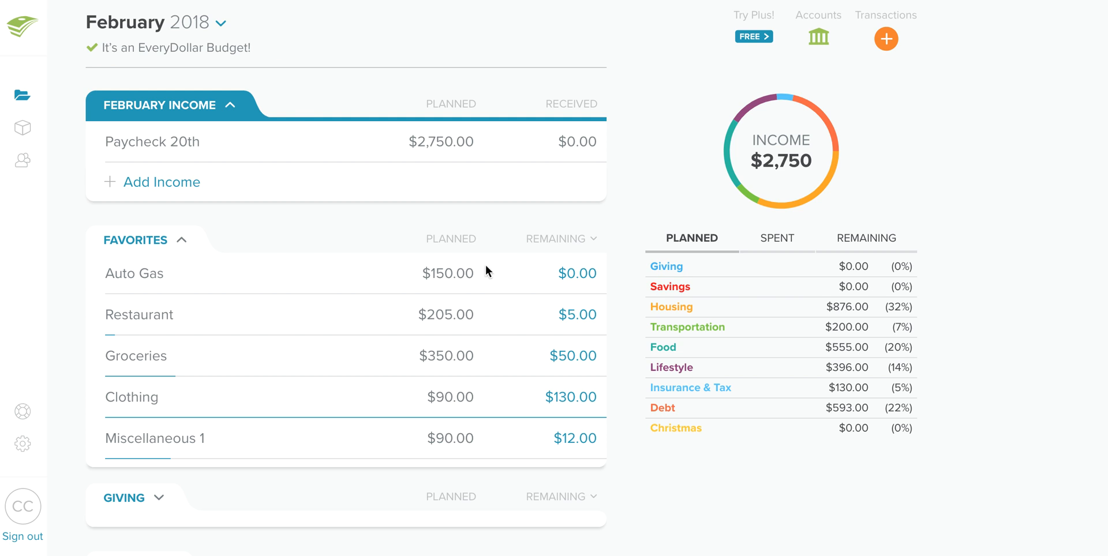
pyautogui.click(221, 23)
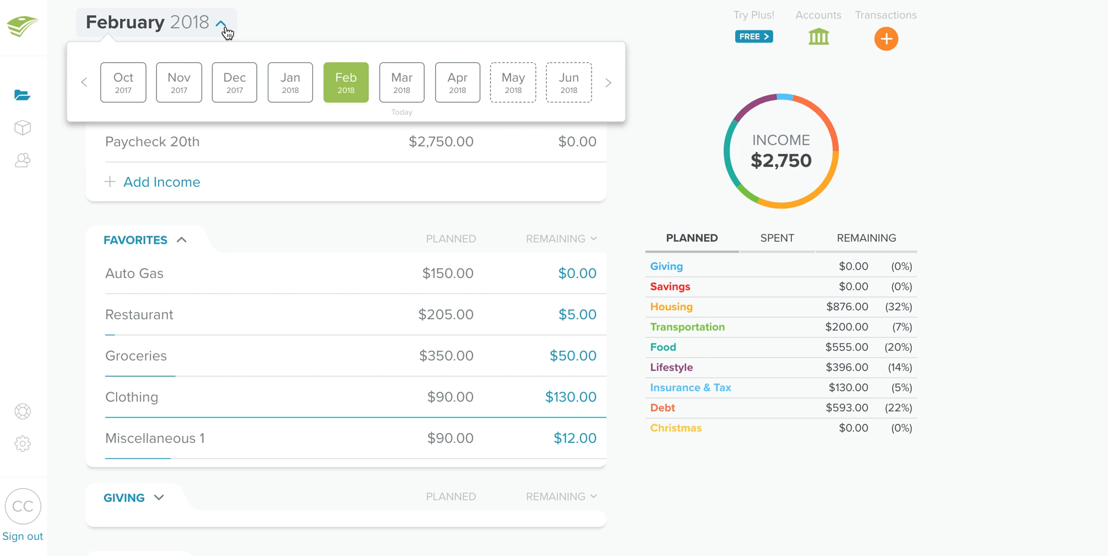
pyautogui.click(400, 82)
# Step: Add a March income item named February Rollover with a planned amount of $197
pyautogui.click(153, 225)
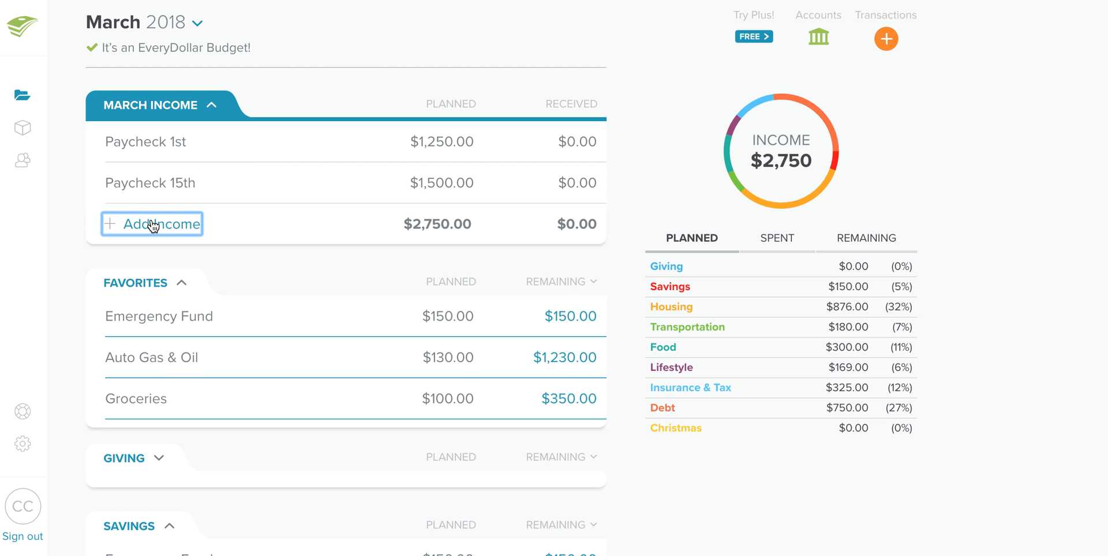
pyautogui.write('February')
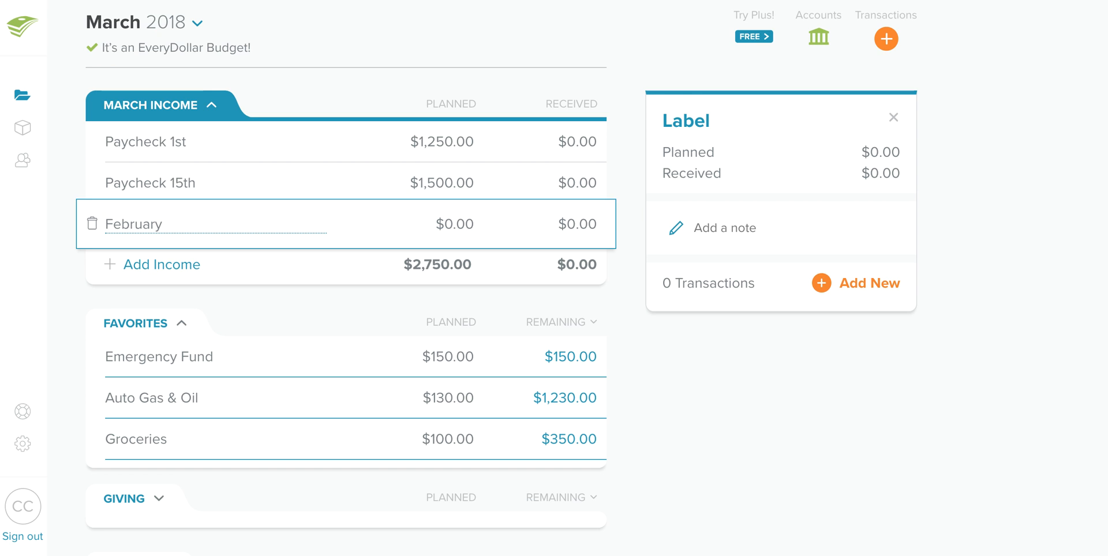
pyautogui.write('Rollover')
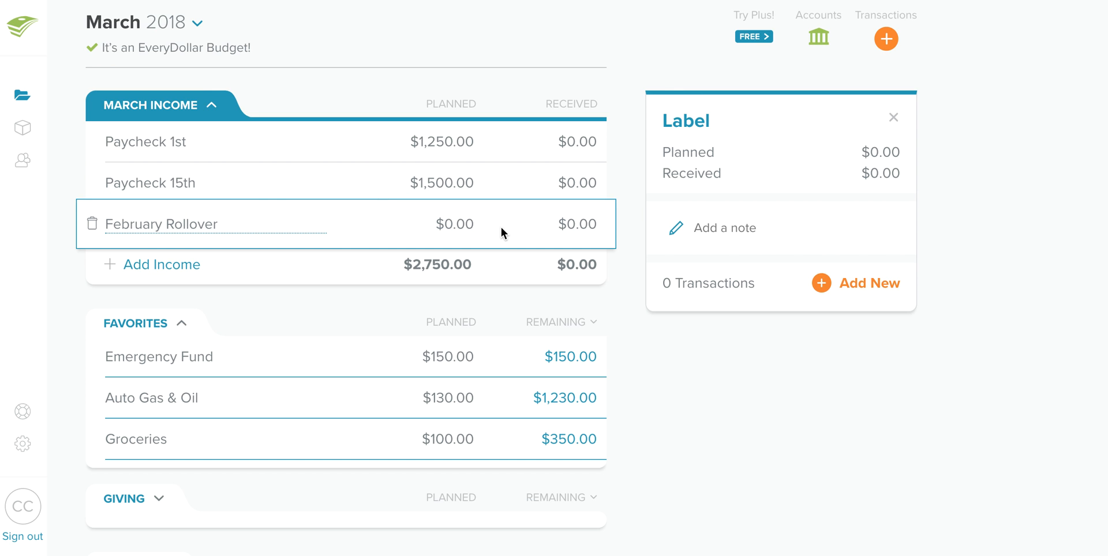
pyautogui.click(472, 226)
pyautogui.write('197')
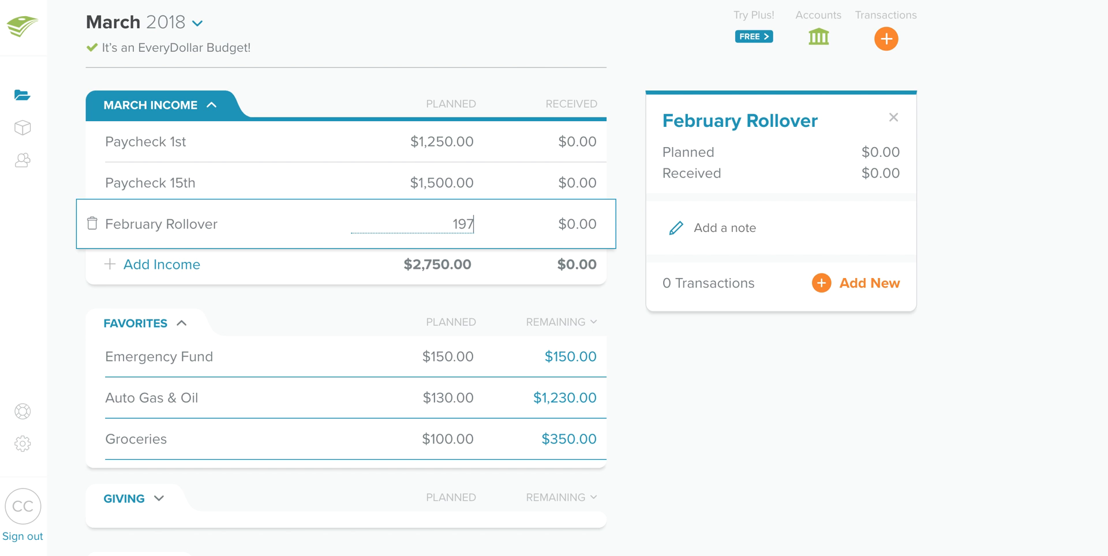
pyautogui.click(617, 300)
# Step: Set the planned amount of Credit Card 1 in the March Debt group to $247
pyautogui.scroll(-15, 585, 180)
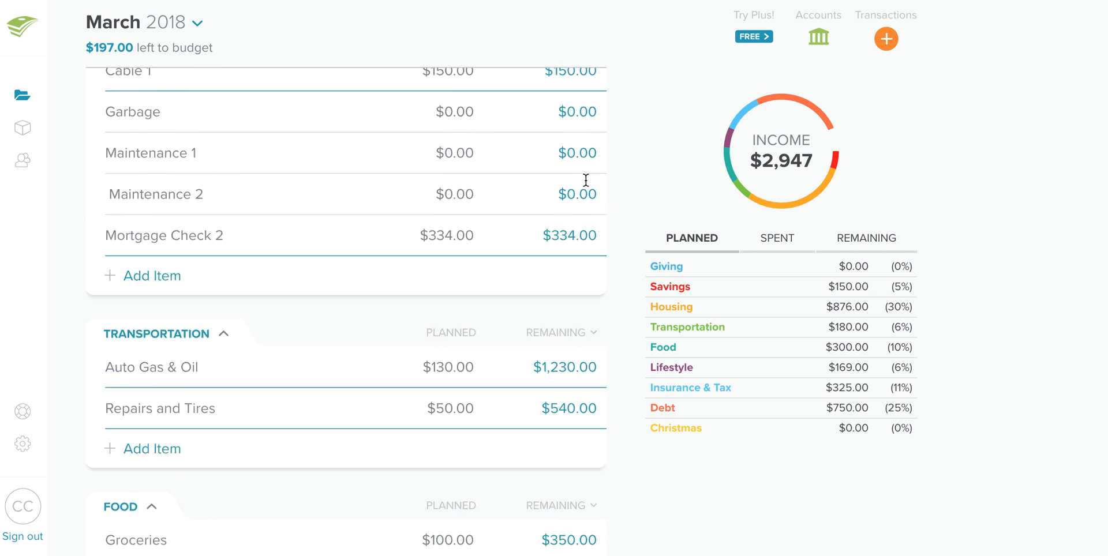
pyautogui.scroll(5, 585, 180)
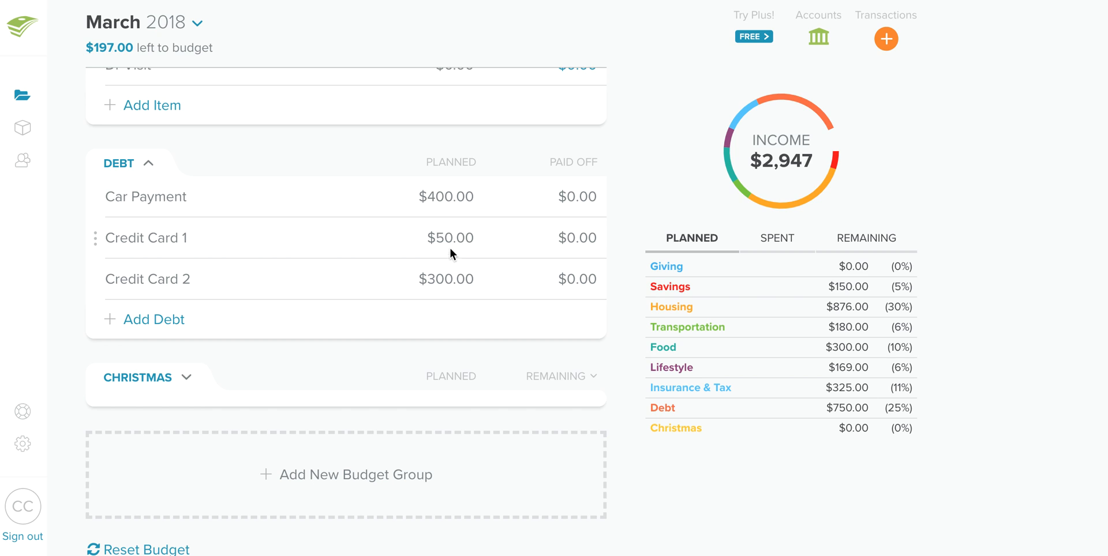
pyautogui.click(441, 239)
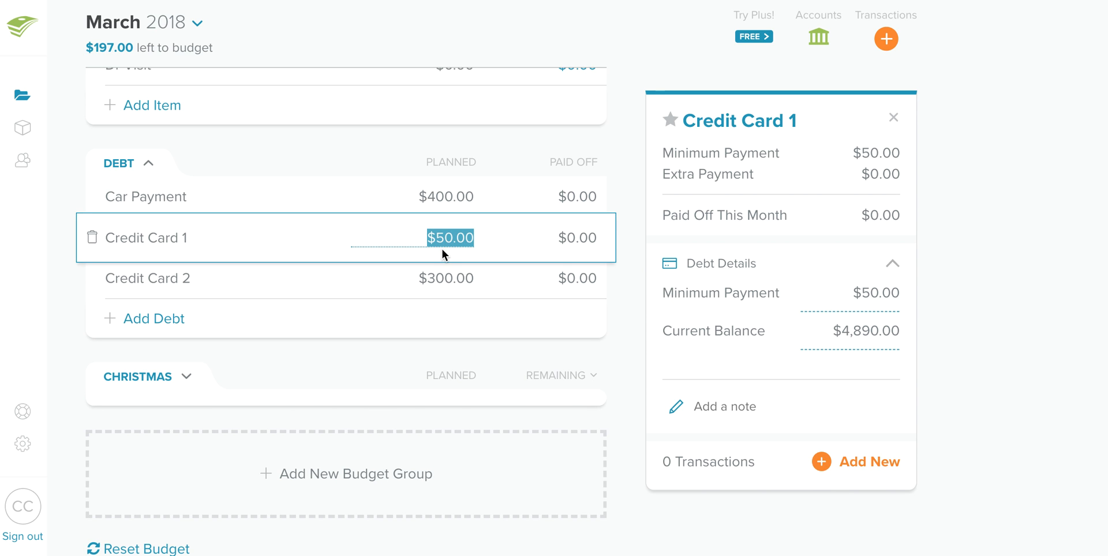
pyautogui.write('247')
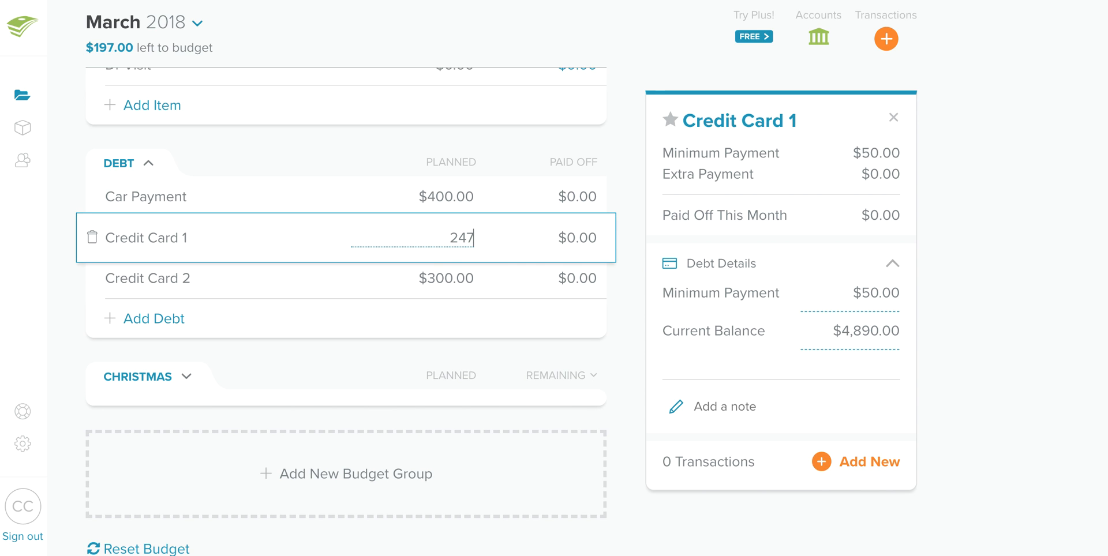
pyautogui.click(463, 157)
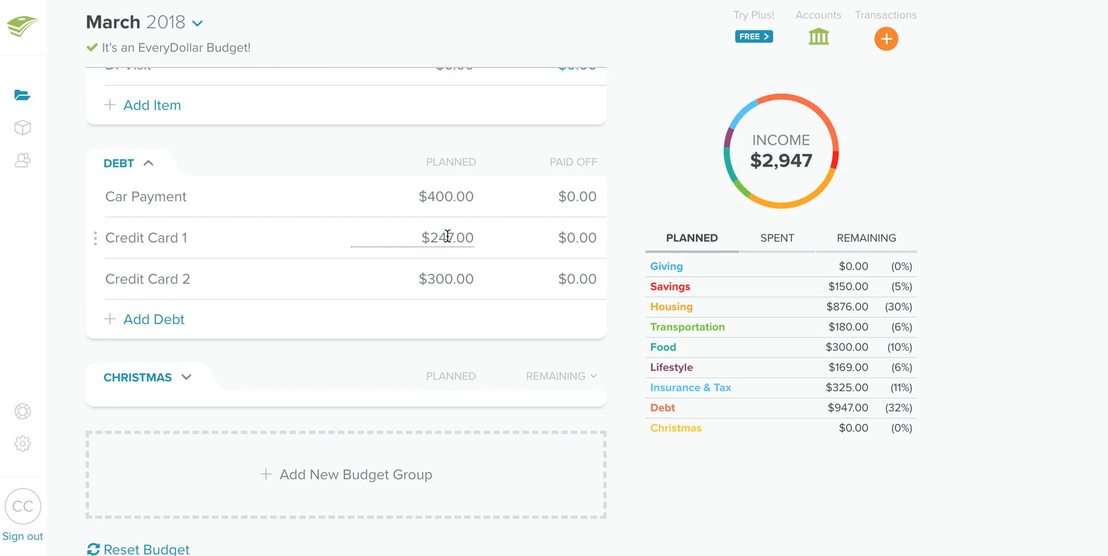
# Step: Return to the February 2018 budget and show the remaining amounts in the budget summary
pyautogui.scroll(20, 441, 284)
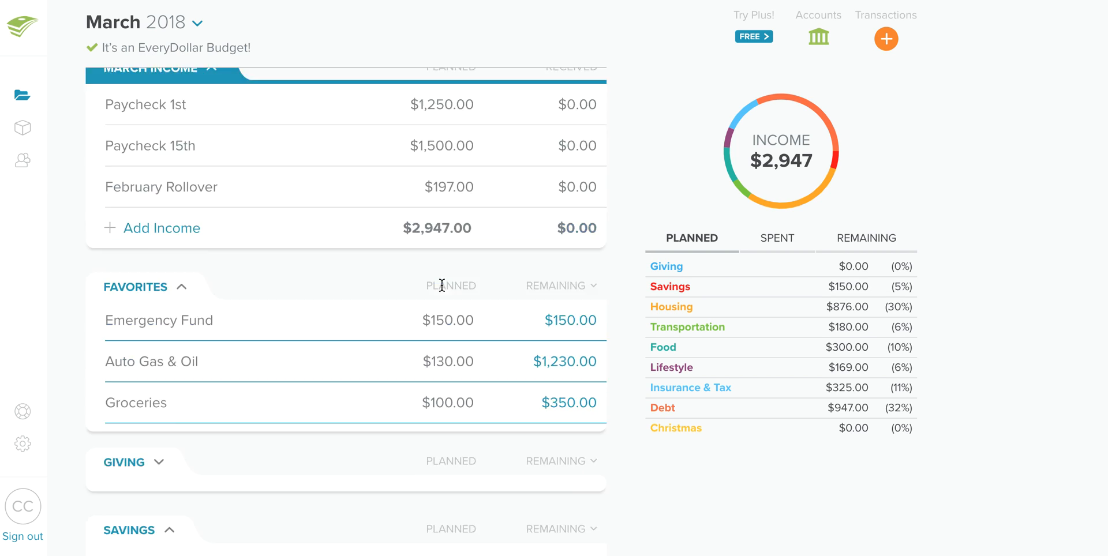
pyautogui.click(198, 27)
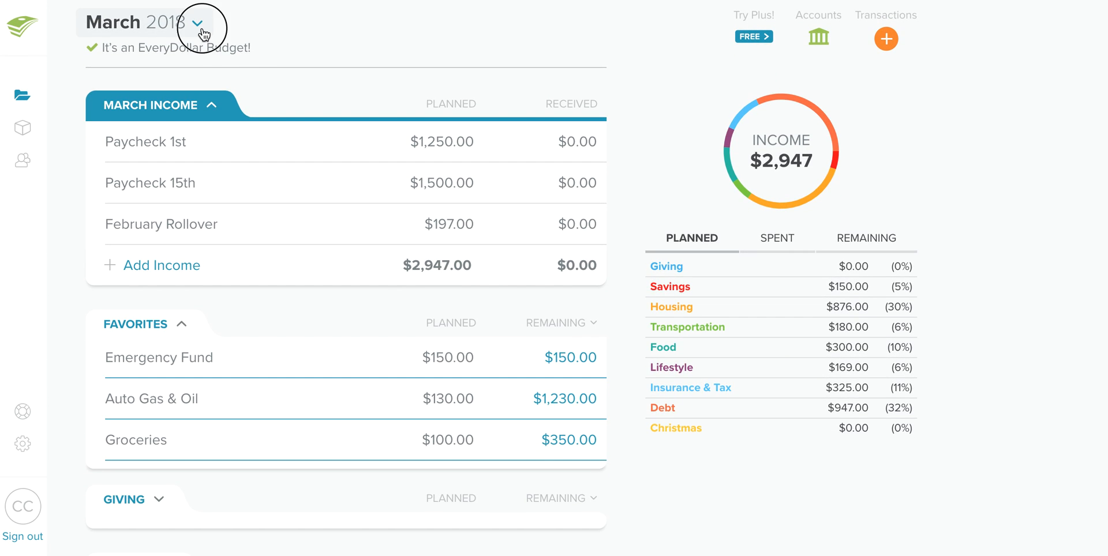
pyautogui.click(291, 87)
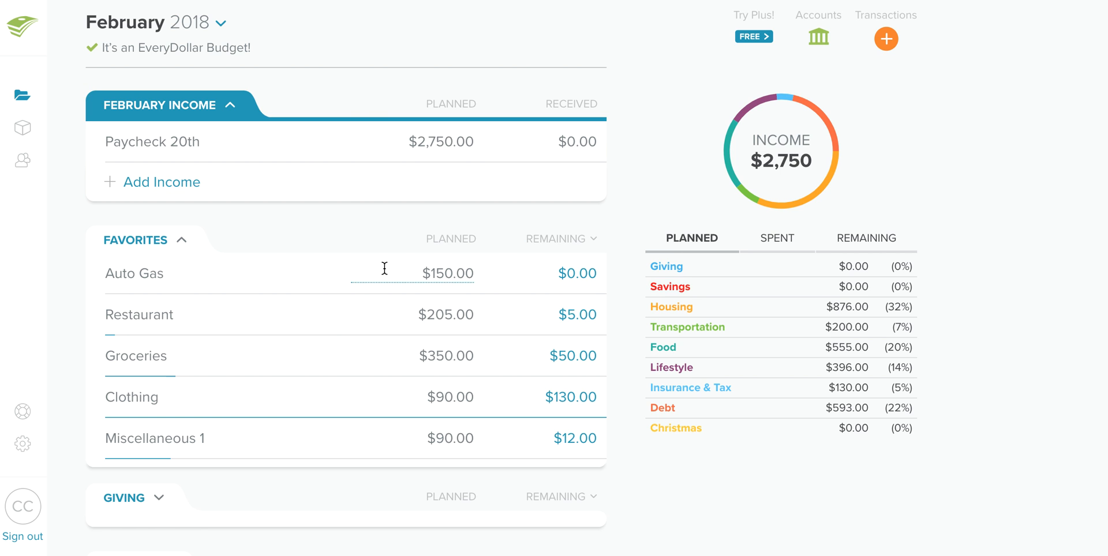
pyautogui.click(863, 229)
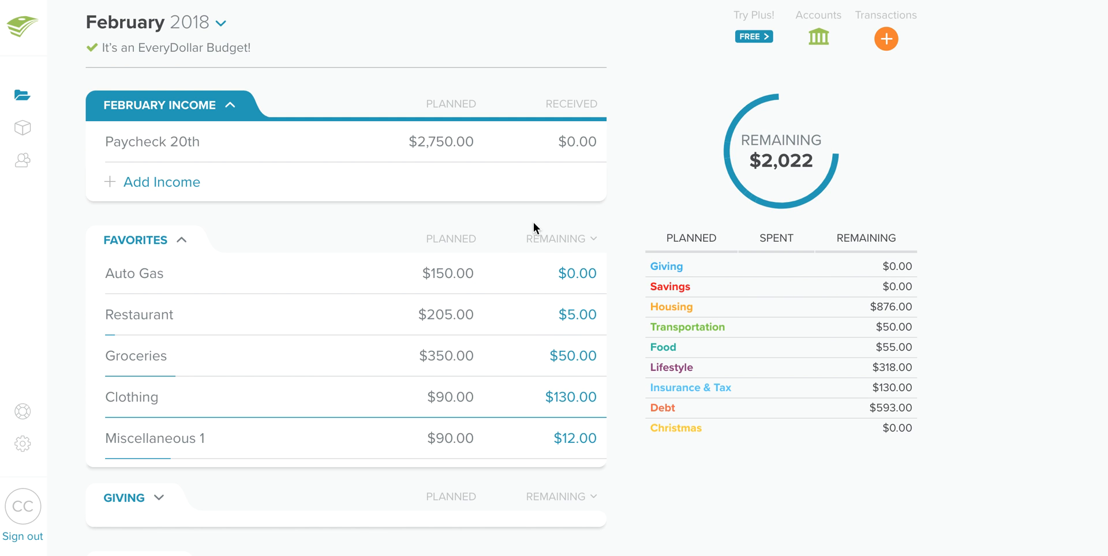
# Step: Rename February's Christmas budget group as SPENDING and expand it to show its items, with Parents selected
pyautogui.scroll(-20, 338, 213)
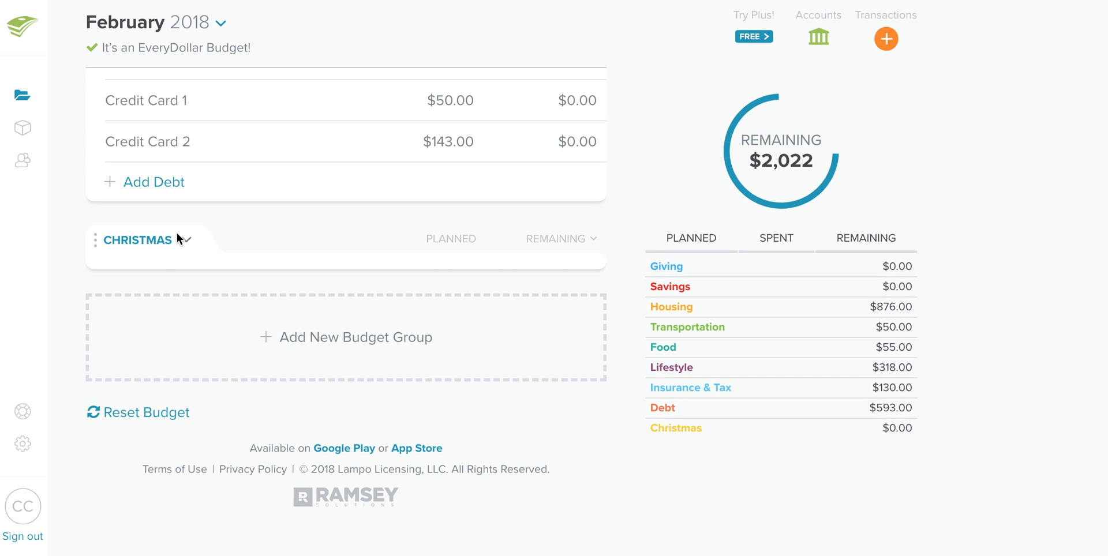
pyautogui.click(159, 241)
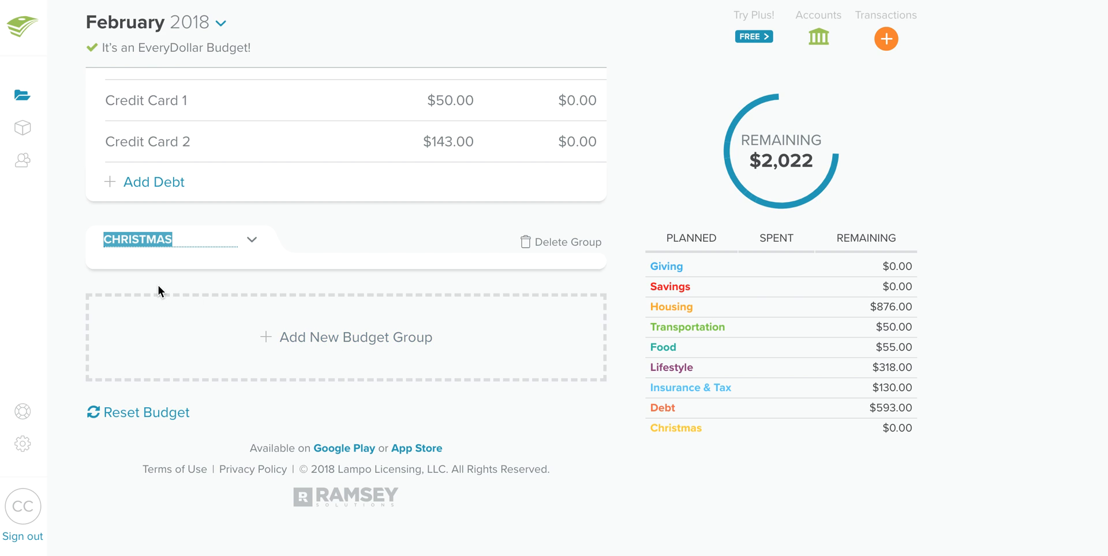
pyautogui.write('SPENDING')
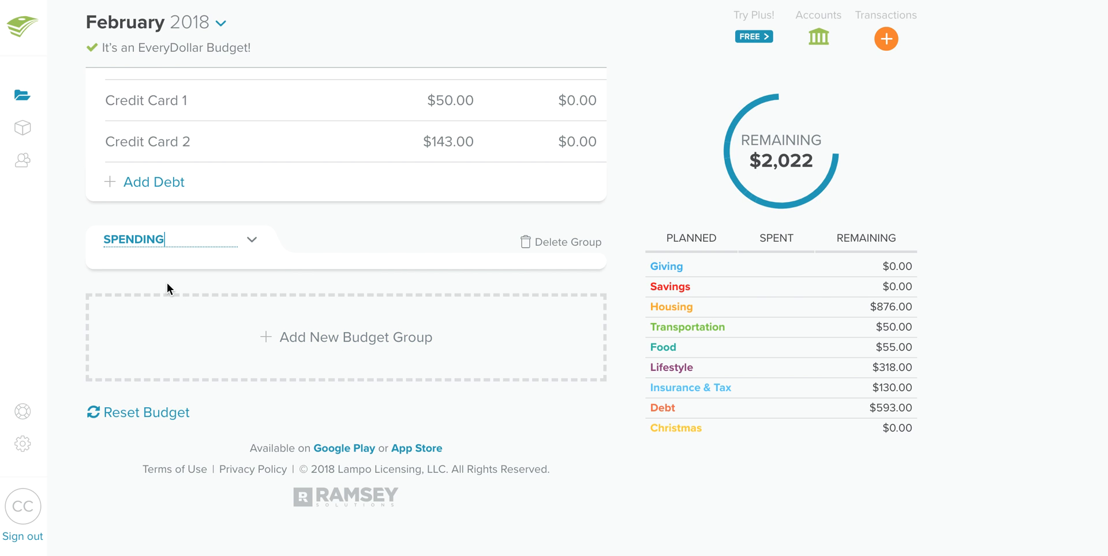
pyautogui.click(435, 269)
pyautogui.click(240, 259)
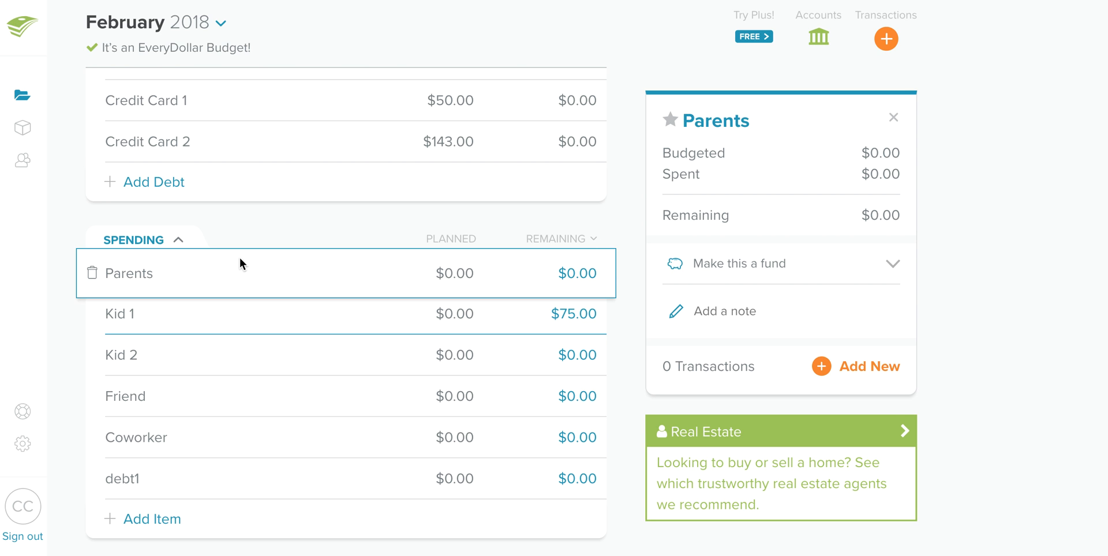
pyautogui.scroll(2, 240, 257)
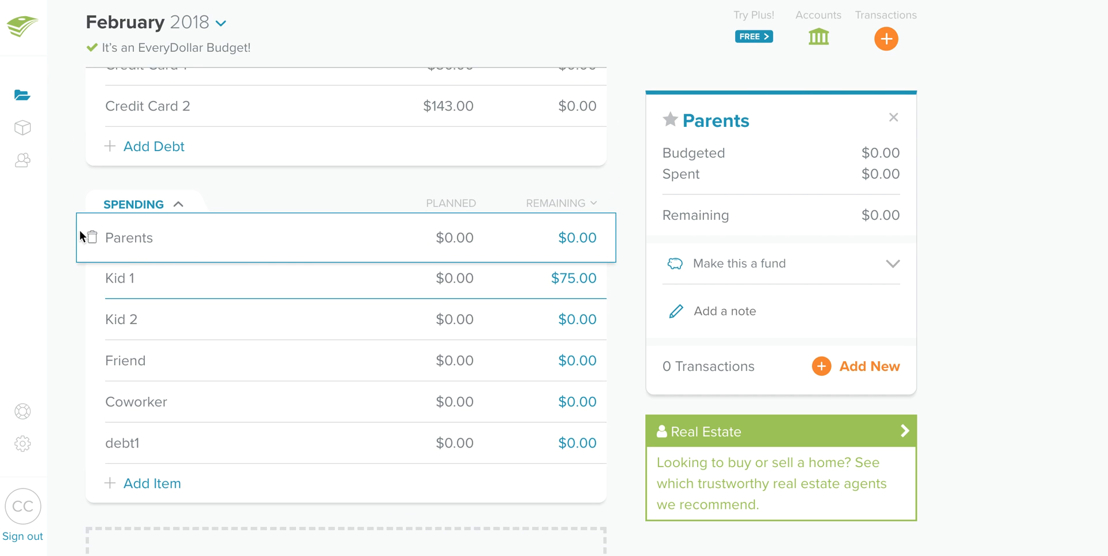
# Step: Rename the Parents item in February's Spending group as Gas and the Kid 1 item as Restaurants
pyautogui.click(134, 237)
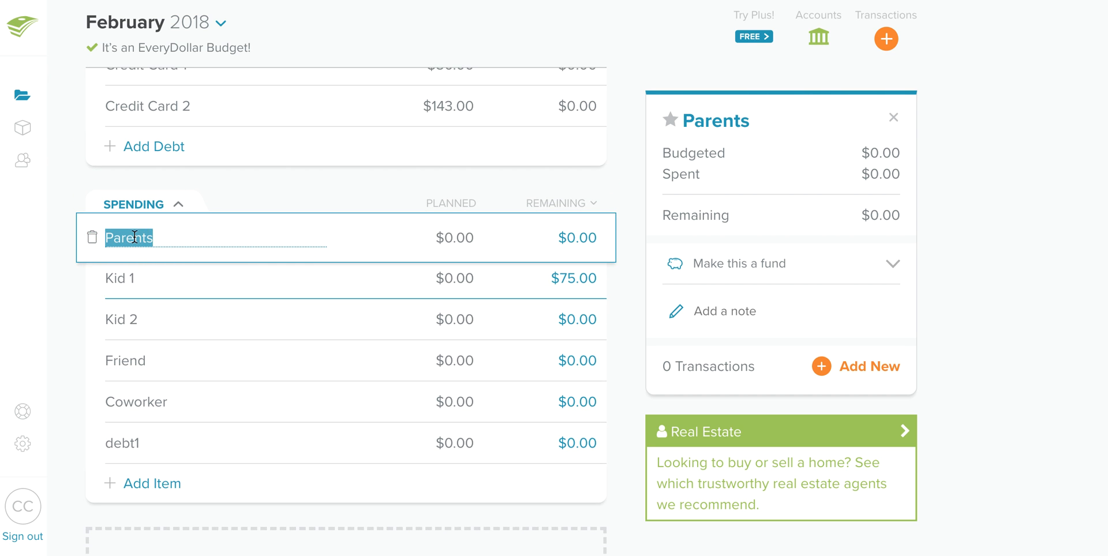
pyautogui.write('Gaws')
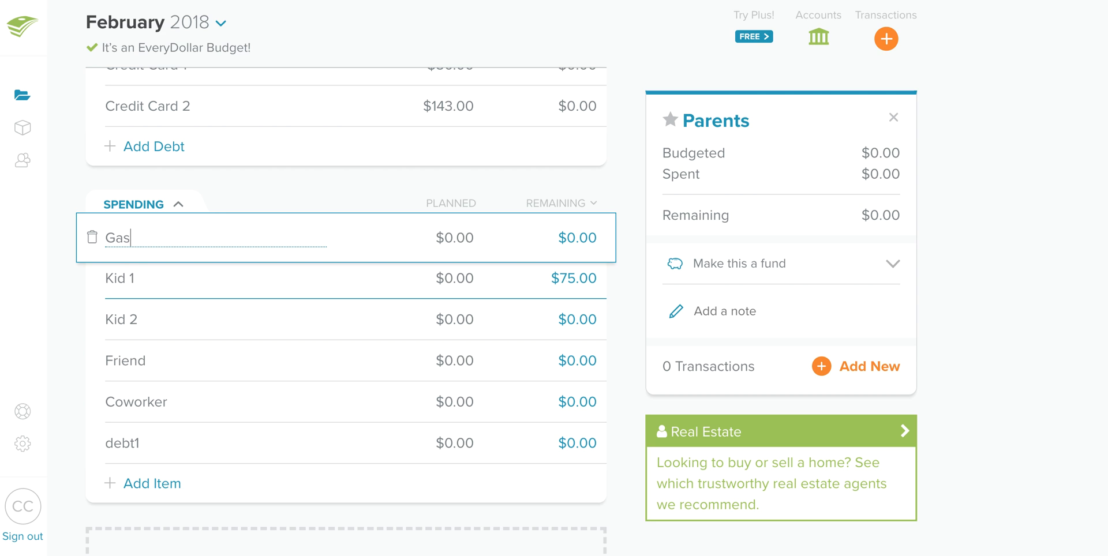
pyautogui.click(123, 275)
pyautogui.press('BackSpace')
pyautogui.write('rest')
pyautogui.write('taurants')
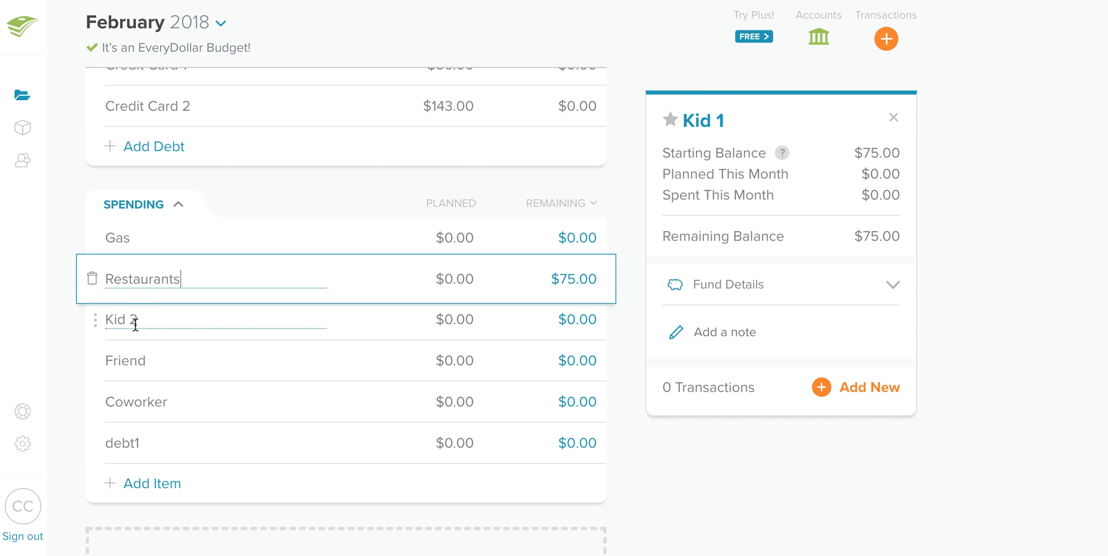
# Step: Rename the Kid 2 item in the Spending group as Groceries and the Friend item as Clothing
pyautogui.click(131, 320)
pyautogui.write('Groceries')
pyautogui.click(146, 361)
pyautogui.press('BackSpace')
pyautogui.write('Clothing')
pyautogui.click(345, 181)
# Step: Review February's budget groups and switch the budget summary to the remaining amounts for each group
pyautogui.scroll(15, 297, 243)
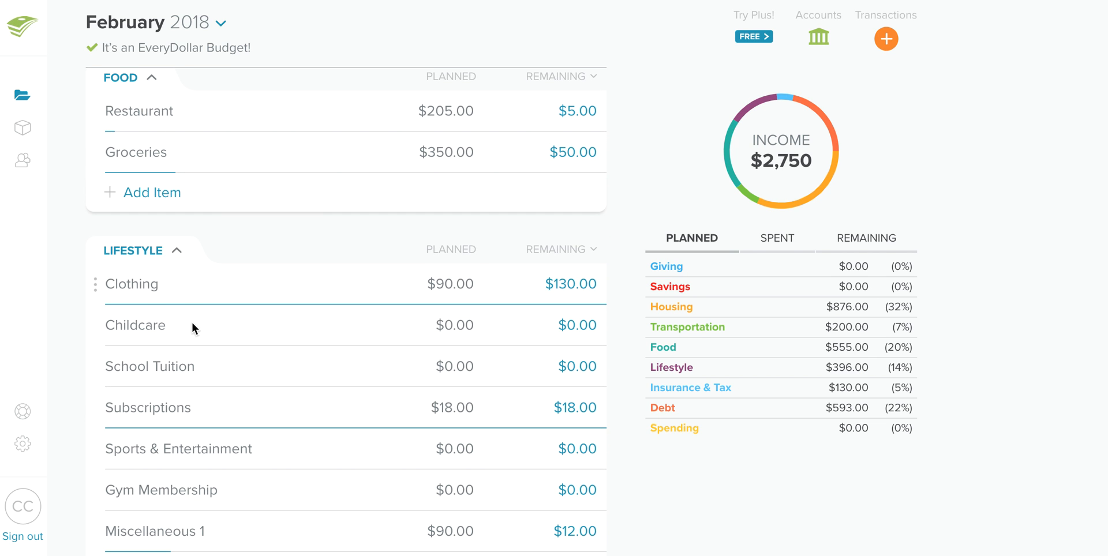
pyautogui.scroll(3, 185, 384)
pyautogui.scroll(-15, 223, 322)
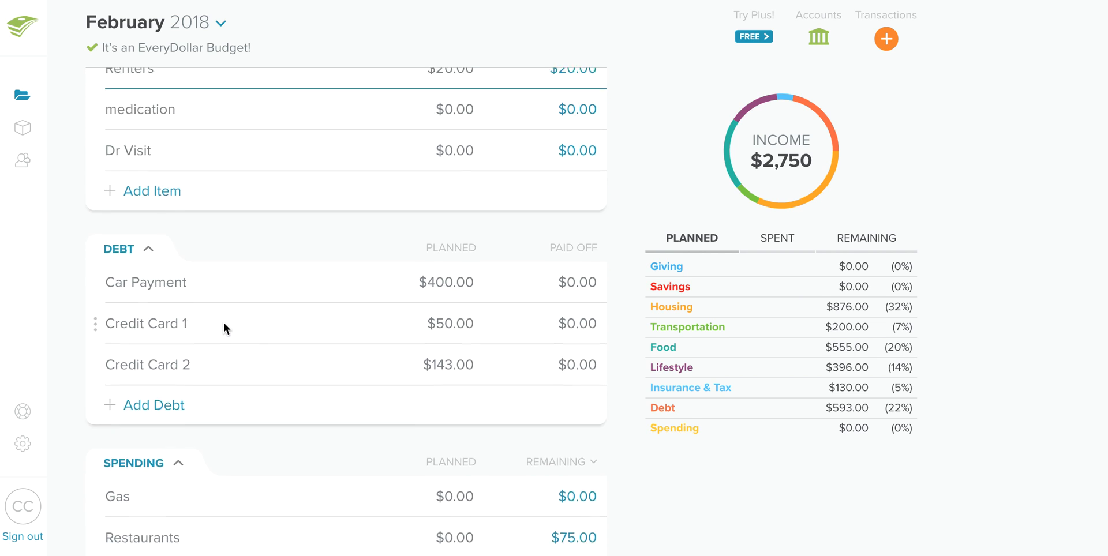
pyautogui.scroll(3, 331, 273)
pyautogui.click(860, 252)
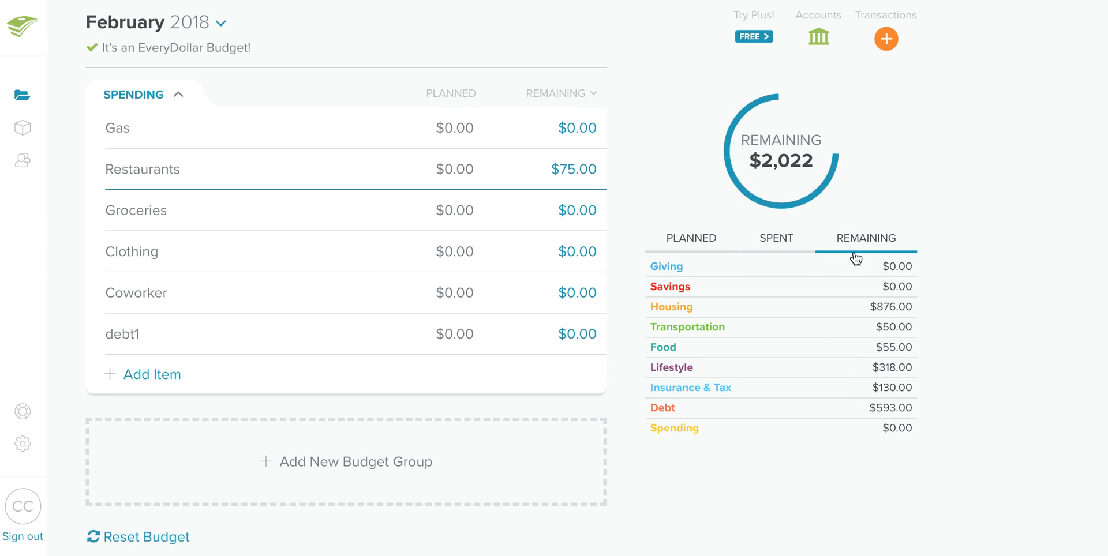